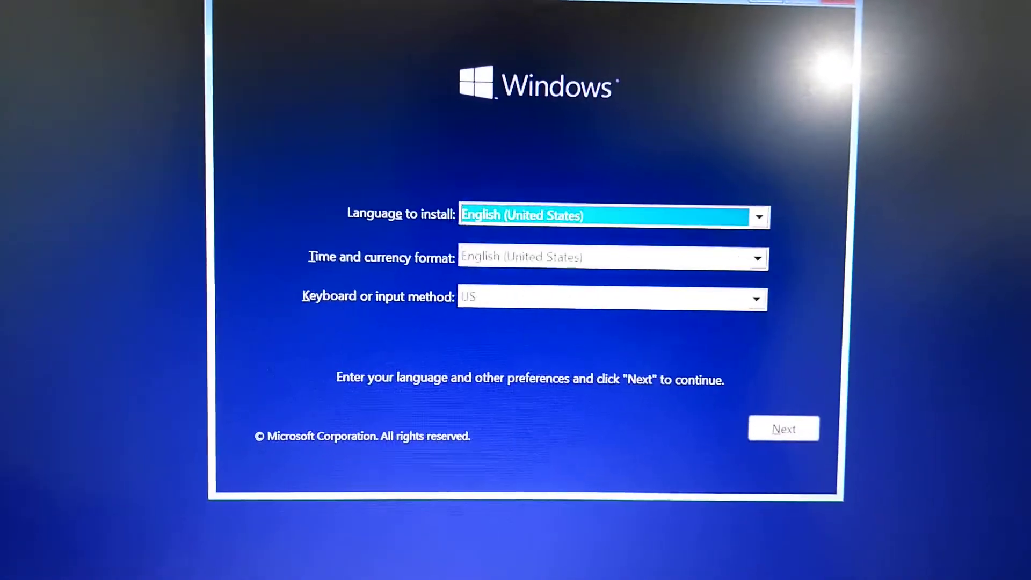
# Step: Keep the default language settings and continue to the Install now screen
pyautogui.press('Tab')
pyautogui.press('Tab')
pyautogui.press('Tab')
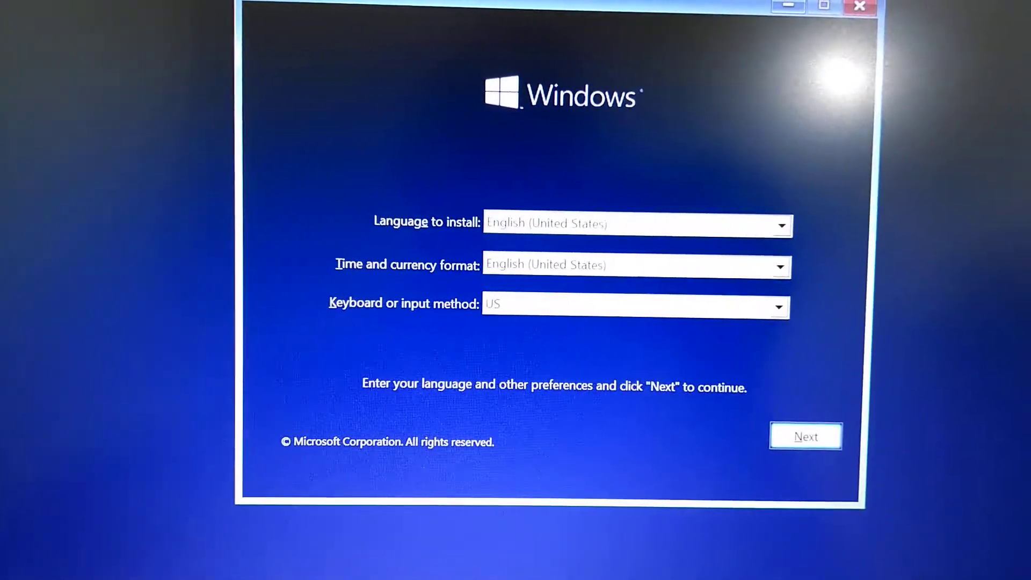
pyautogui.press('Return')
pyautogui.press('Return')
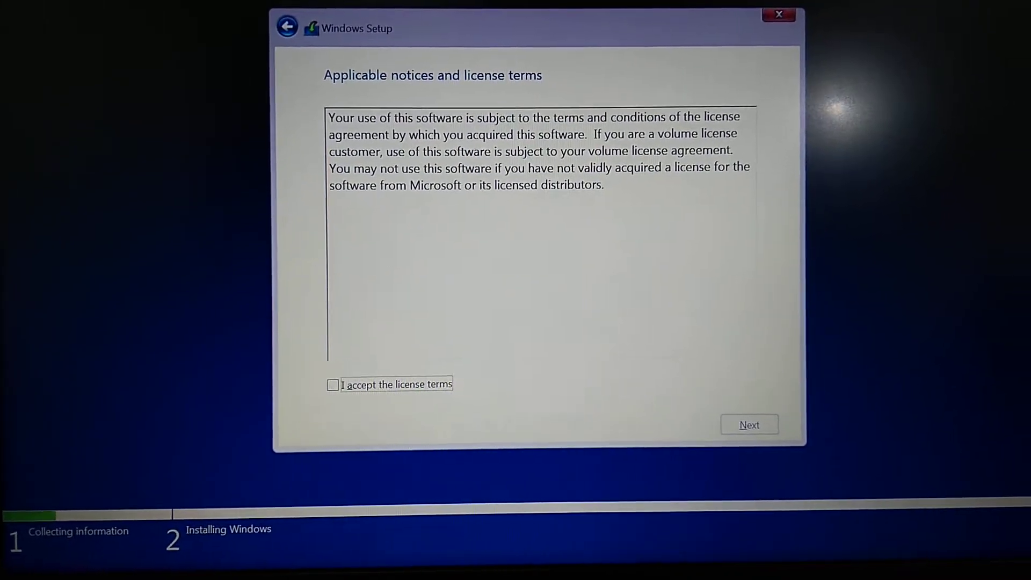
# Step: Accept the license terms and choose Custom: Install Windows only
pyautogui.click(337, 381)
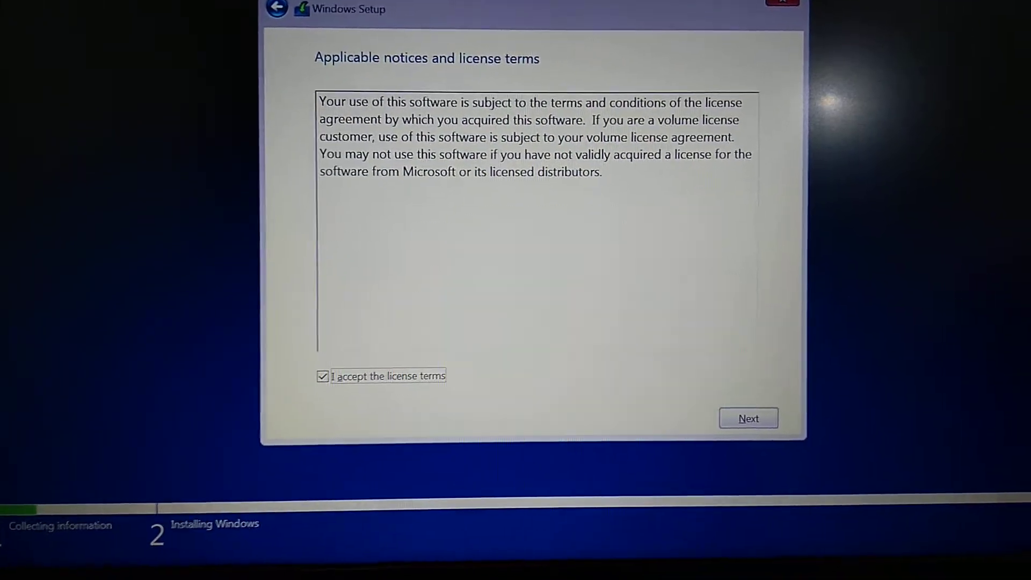
pyautogui.hotkey('alt', 'n')
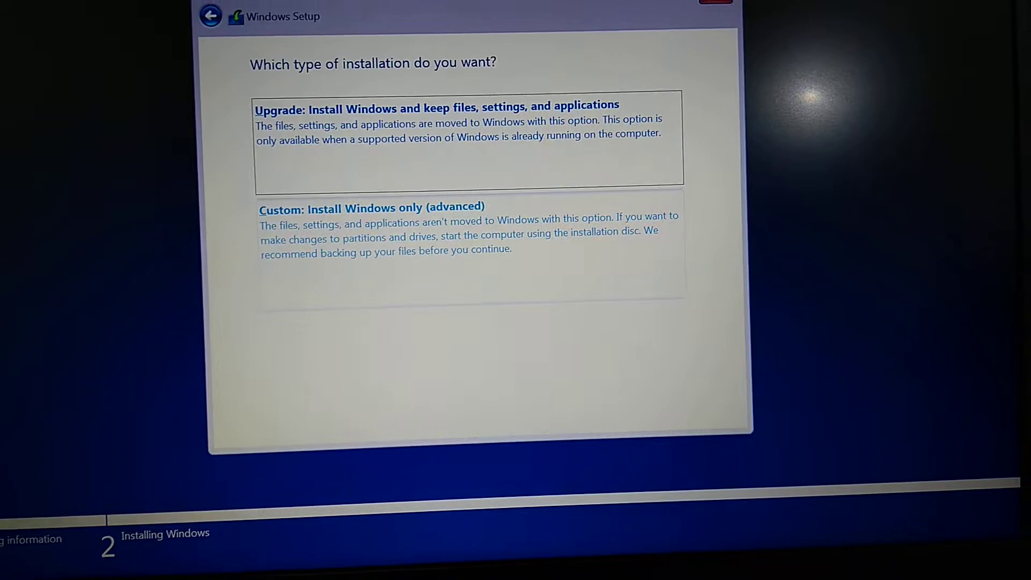
pyautogui.press('Down')
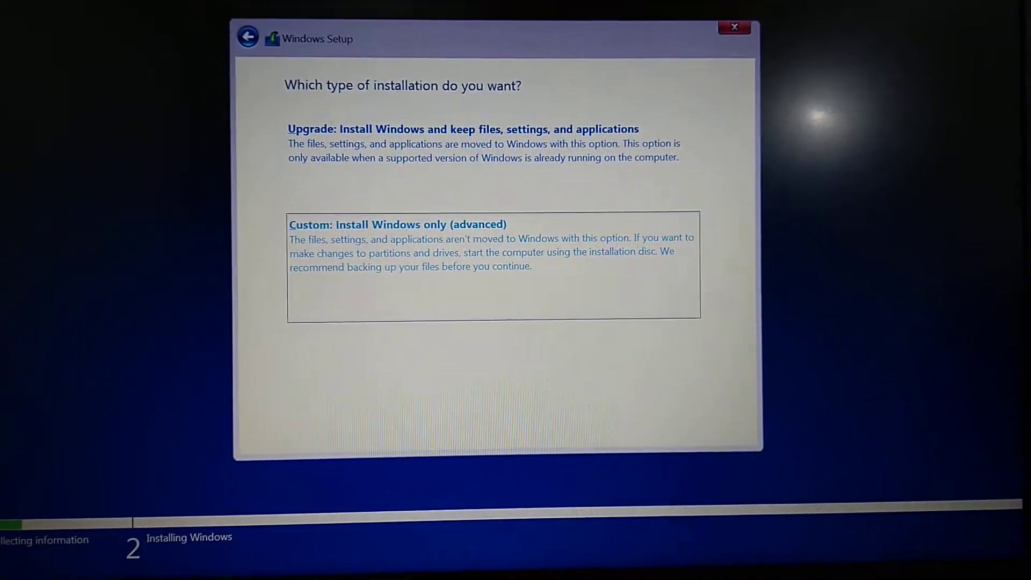
pyautogui.press('Return')
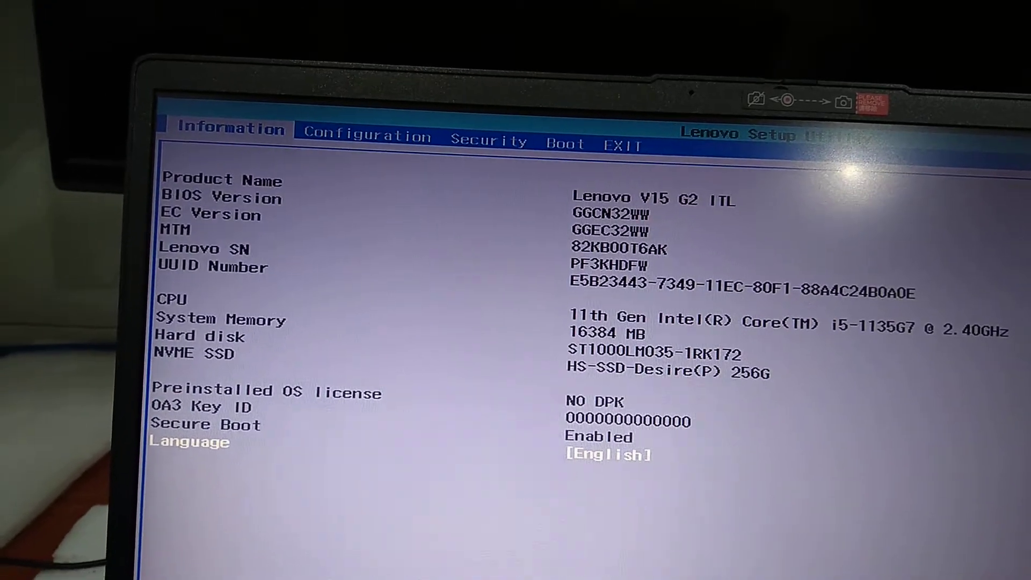
# Step: Set Intel VMD Controller to Disabled on the Configuration page
pyautogui.press('Right')
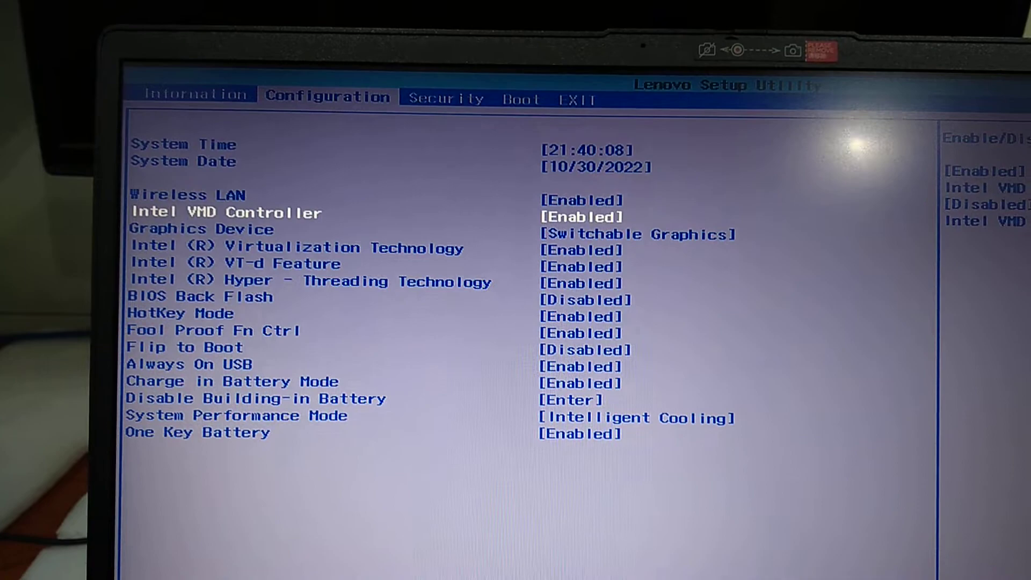
pyautogui.press('Return')
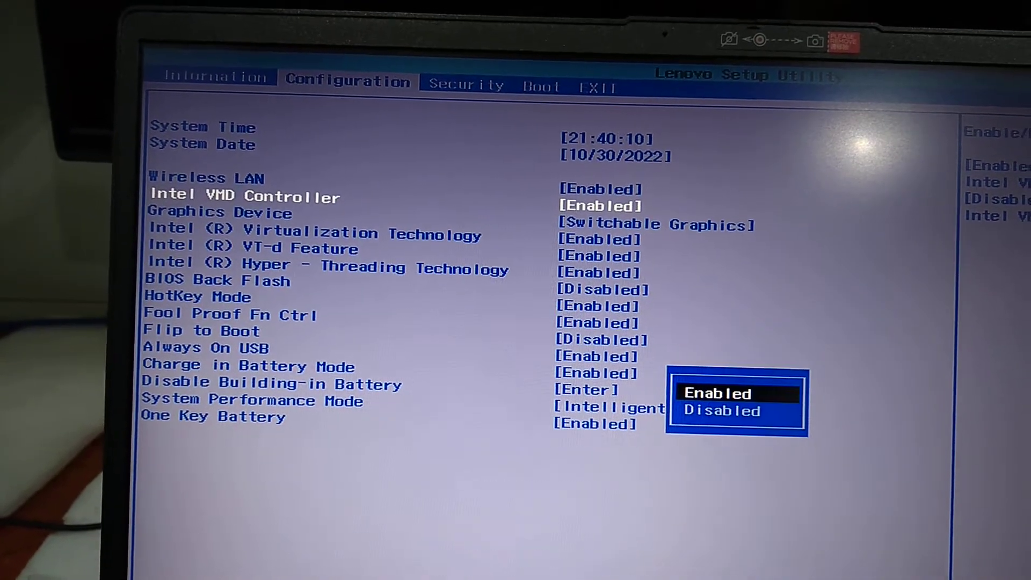
pyautogui.press('Down')
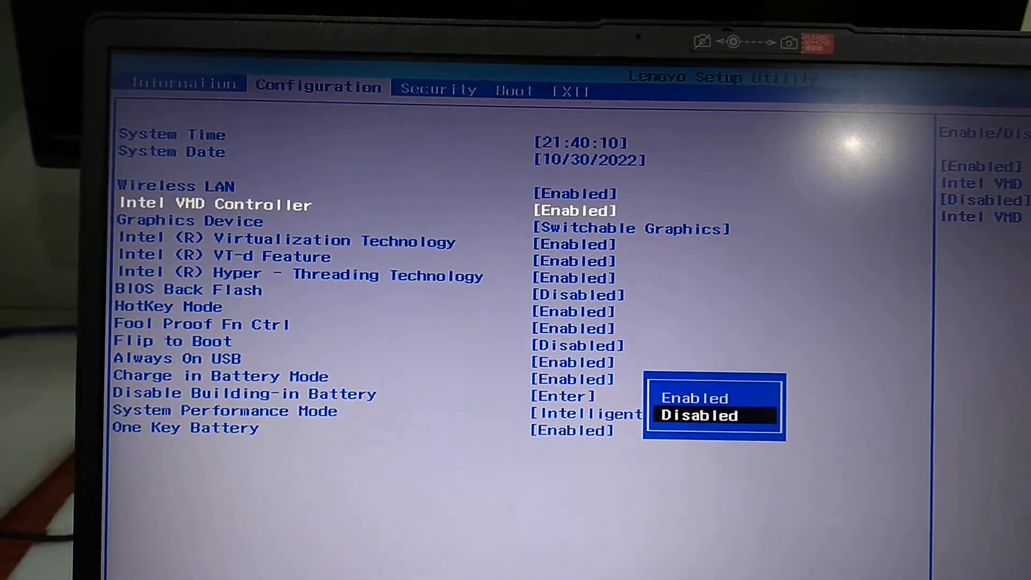
pyautogui.press('Return')
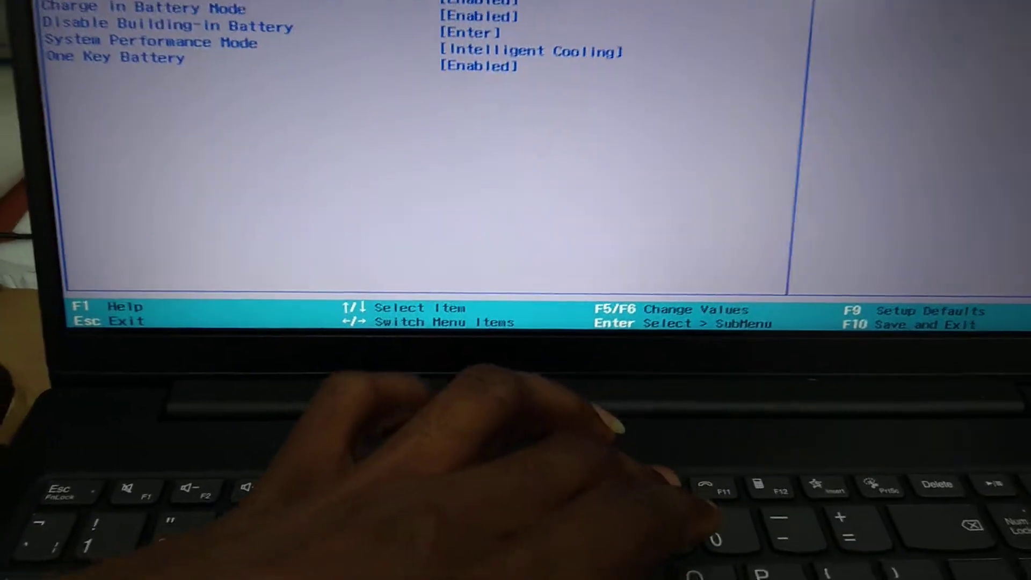
# Step: Save the firmware changes with F10 and reboot from the Windows USB
pyautogui.press('F10')
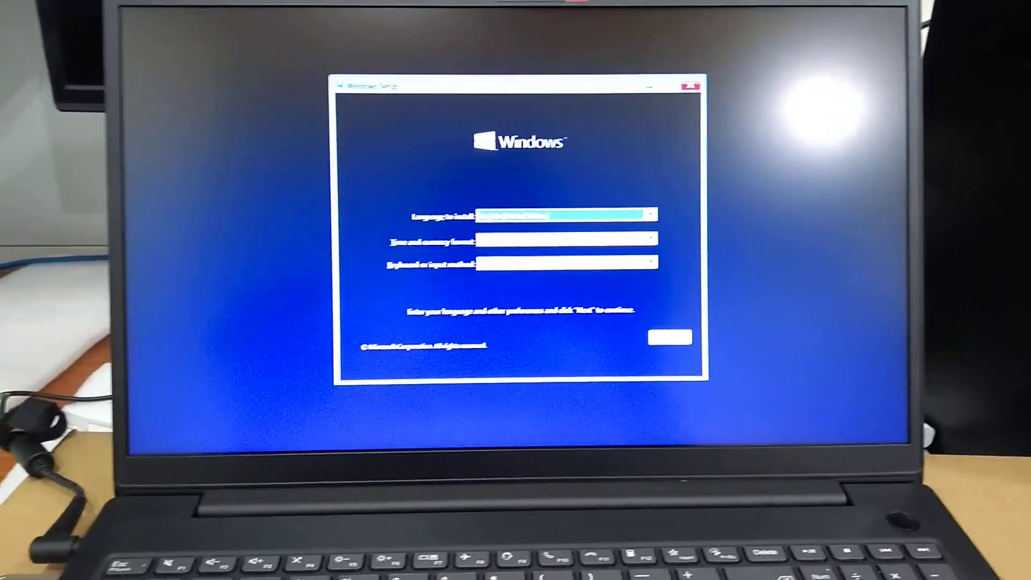
# Step: Pass the language page again and start the Windows installation
pyautogui.press('Tab')
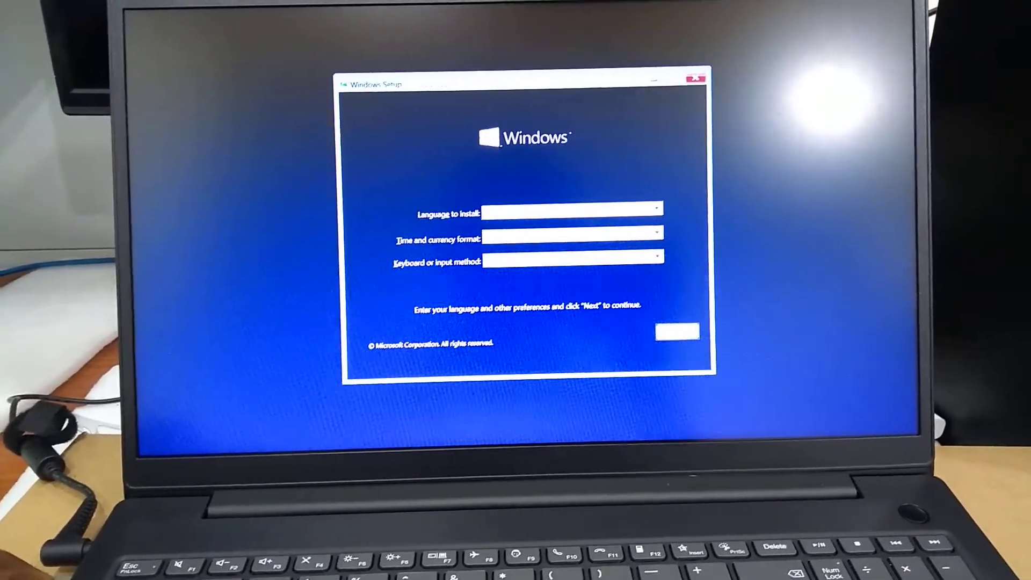
pyautogui.press('Return')
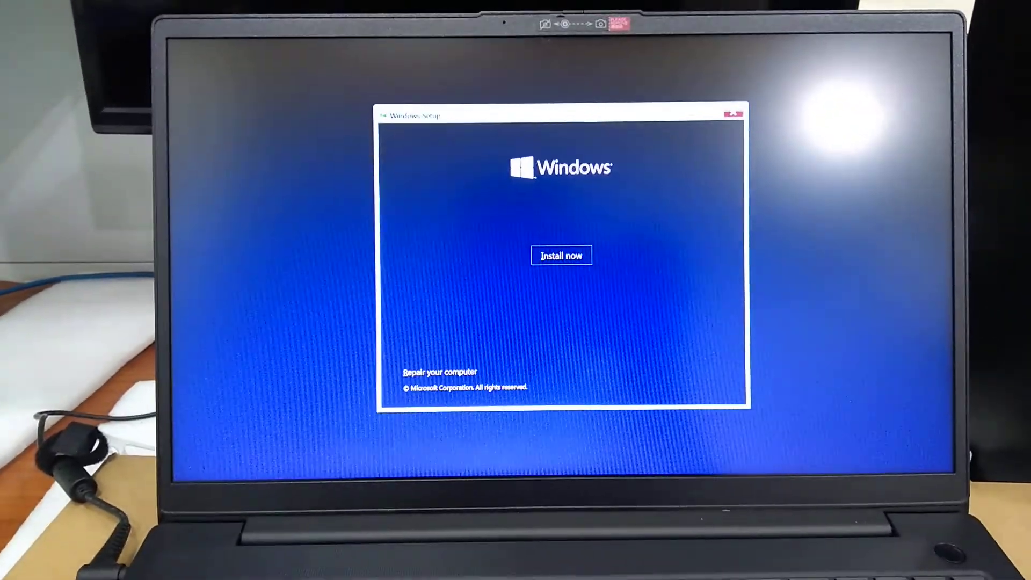
pyautogui.press('Return')
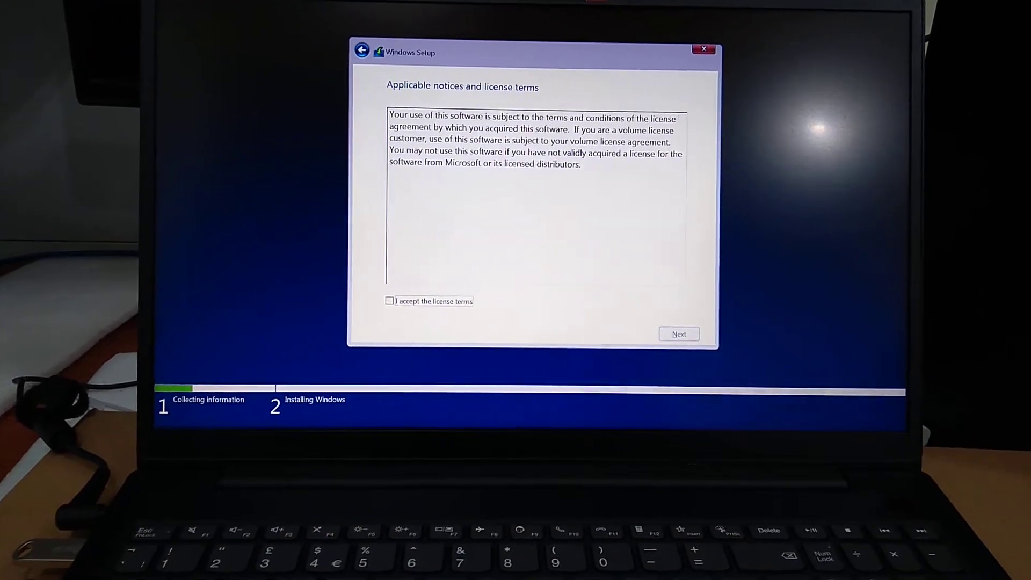
# Step: Accept the license and pick Custom: Install Windows only (advanced) to list drives
pyautogui.press('space')
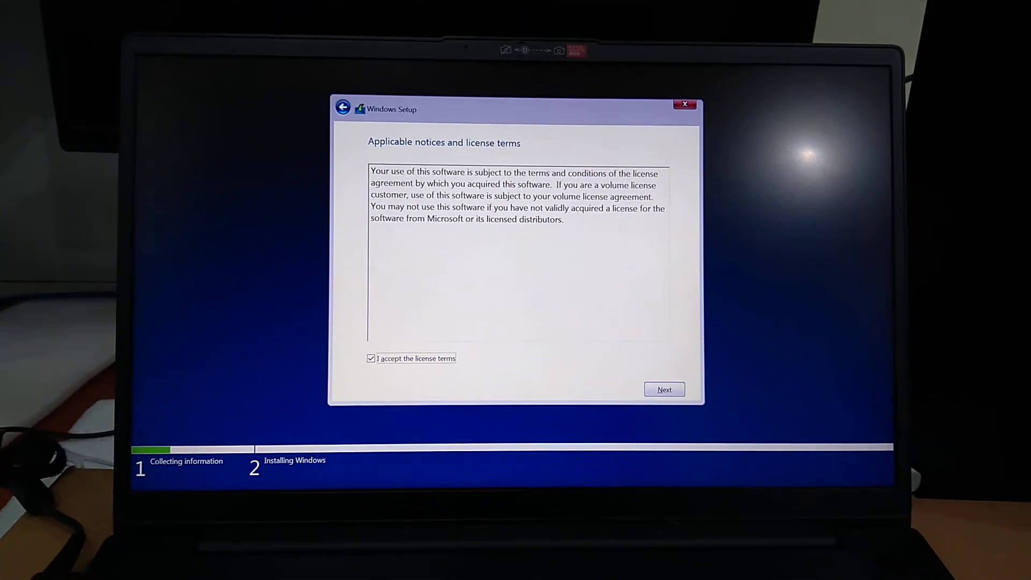
pyautogui.press('Return')
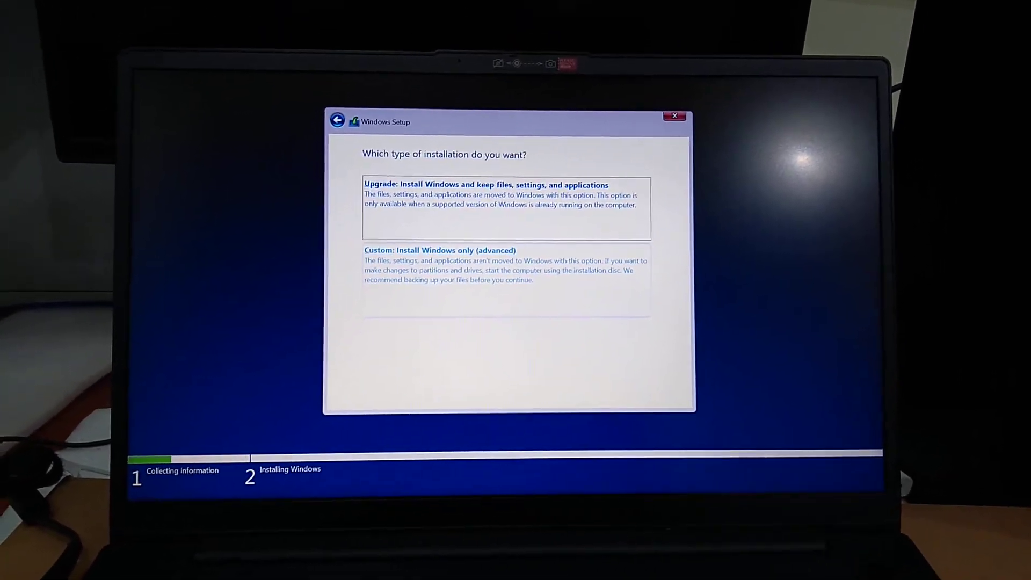
pyautogui.press('Down')
pyautogui.press('Return')
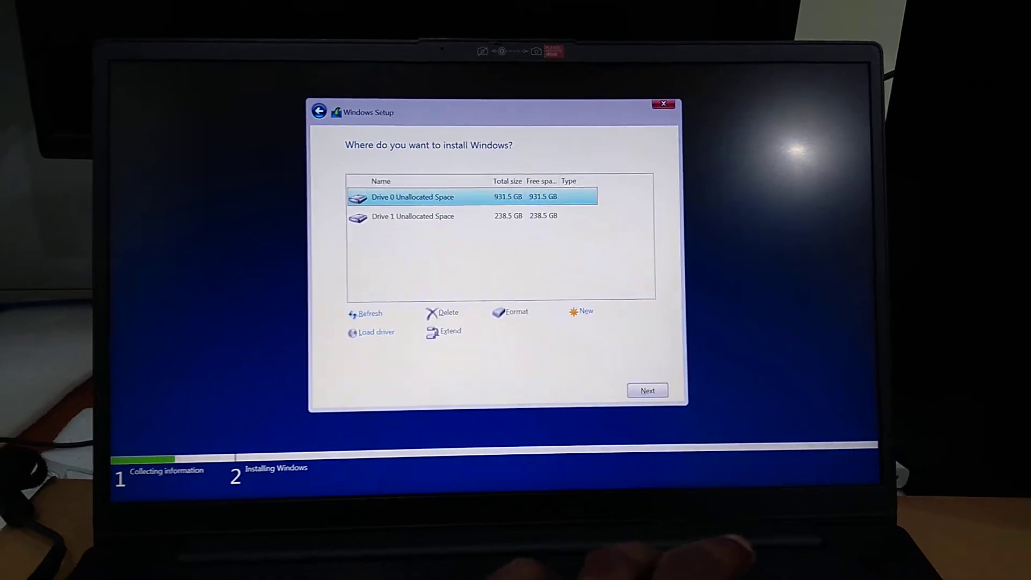